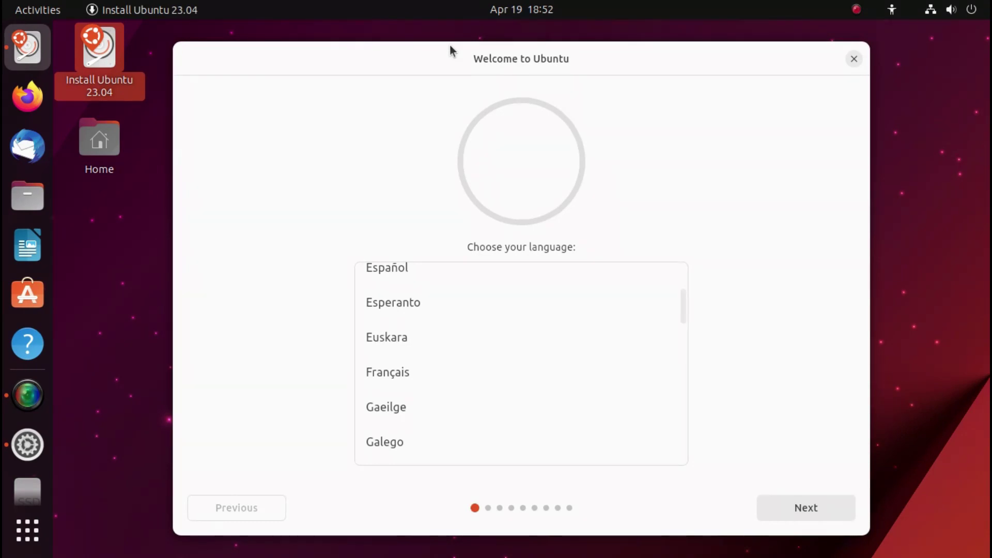
Look through the installer's English language, keyboard layout and network pages, testing the keyboard with "sdsdsdd", and close the installer
drag(660, 24, 557, 20)
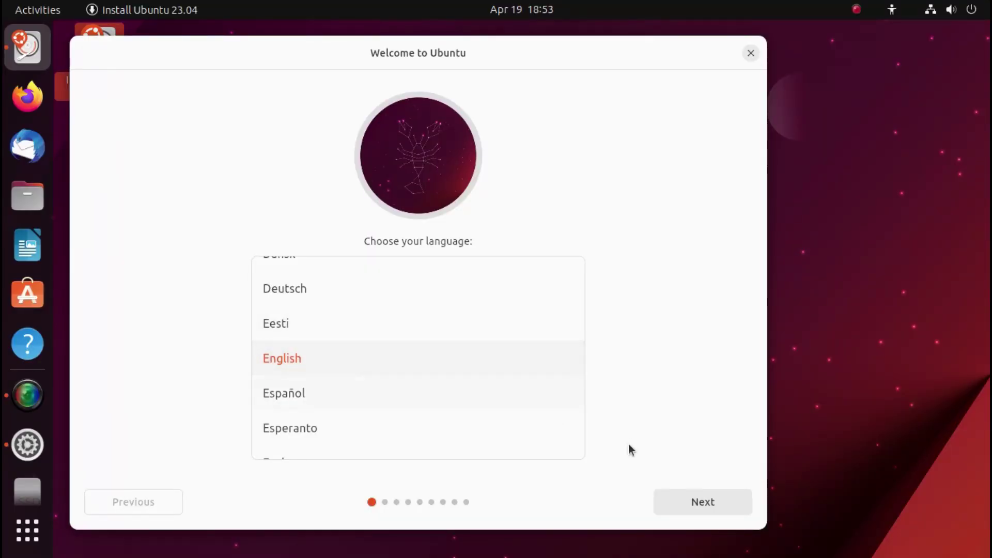
click(702, 502)
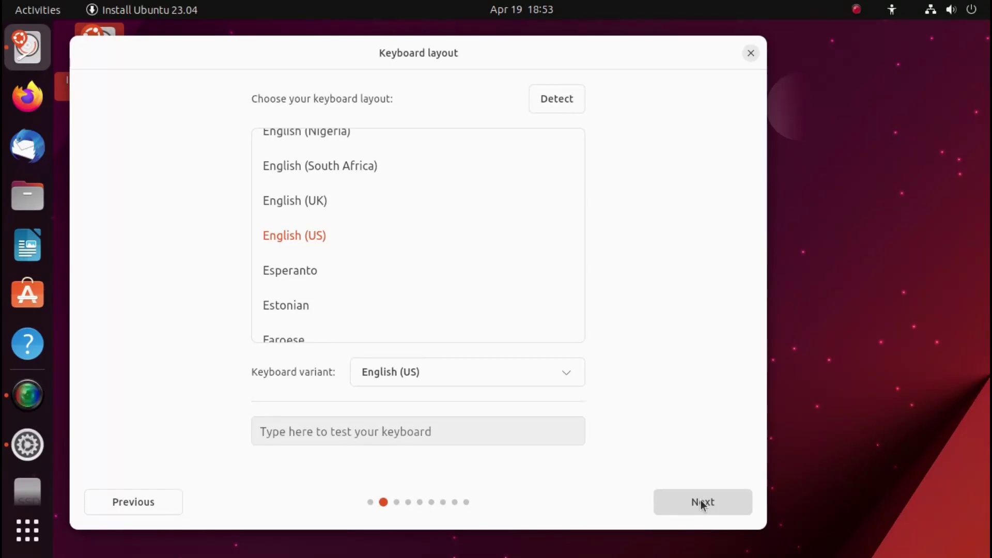
click(480, 438)
text(sdsdsdd)
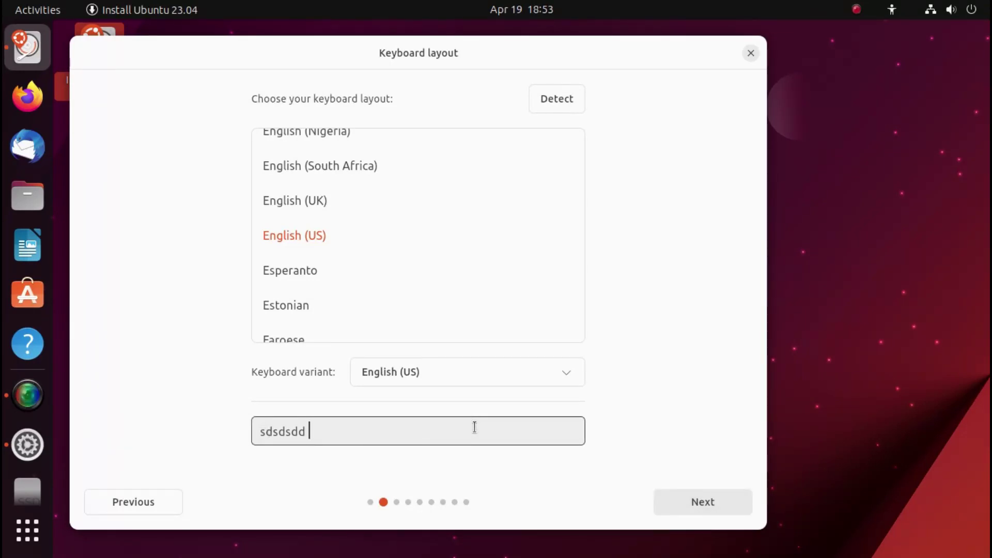
click(704, 502)
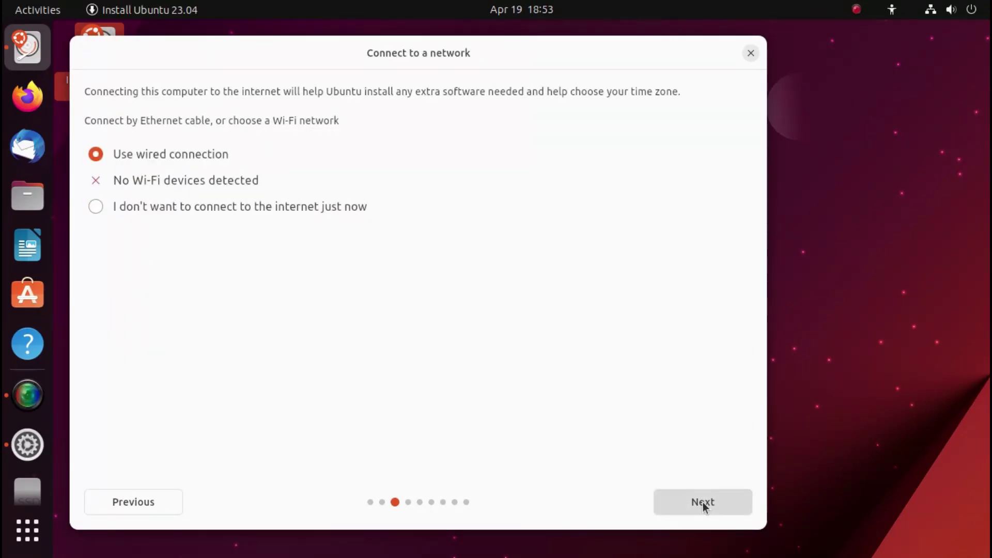
click(751, 53)
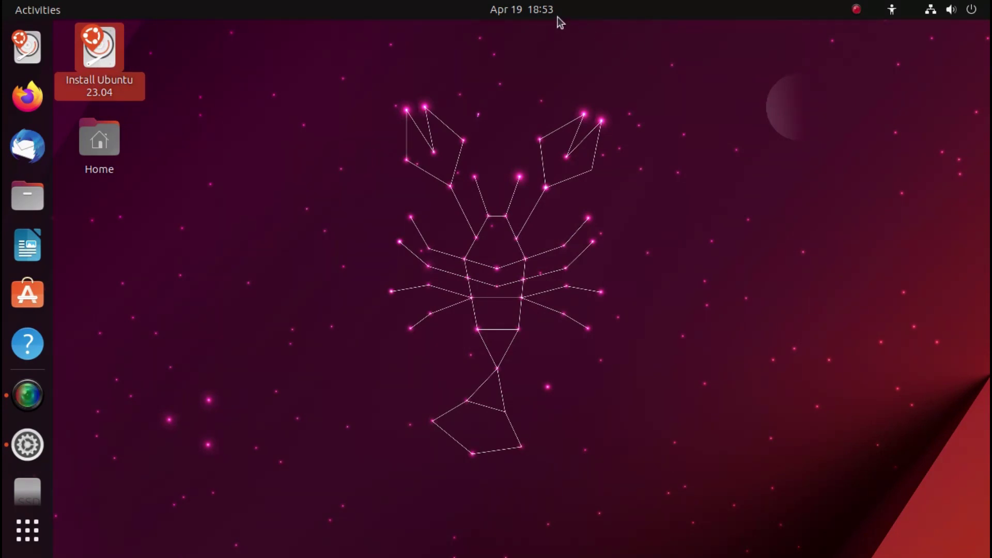
Show the calendar and notification list and close it again
click(544, 8)
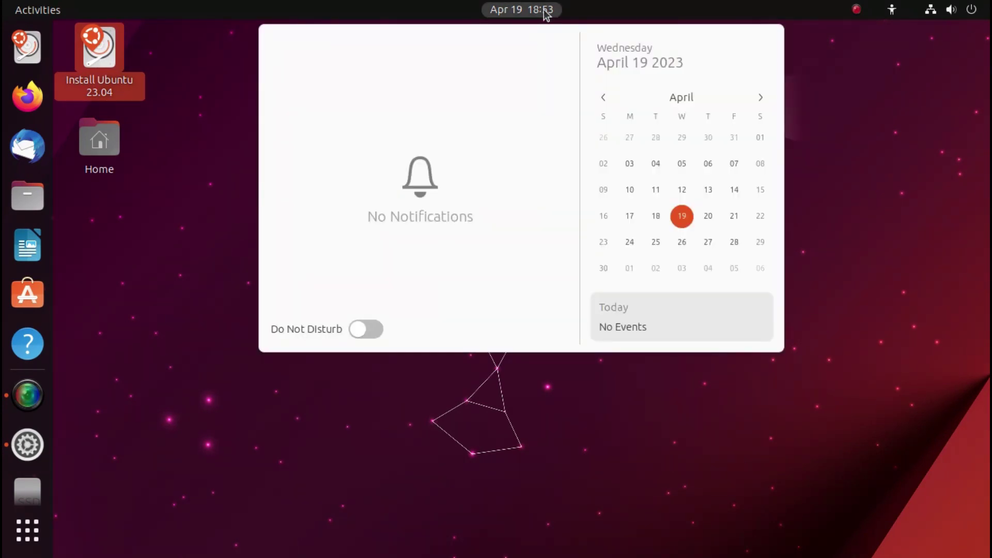
click(543, 9)
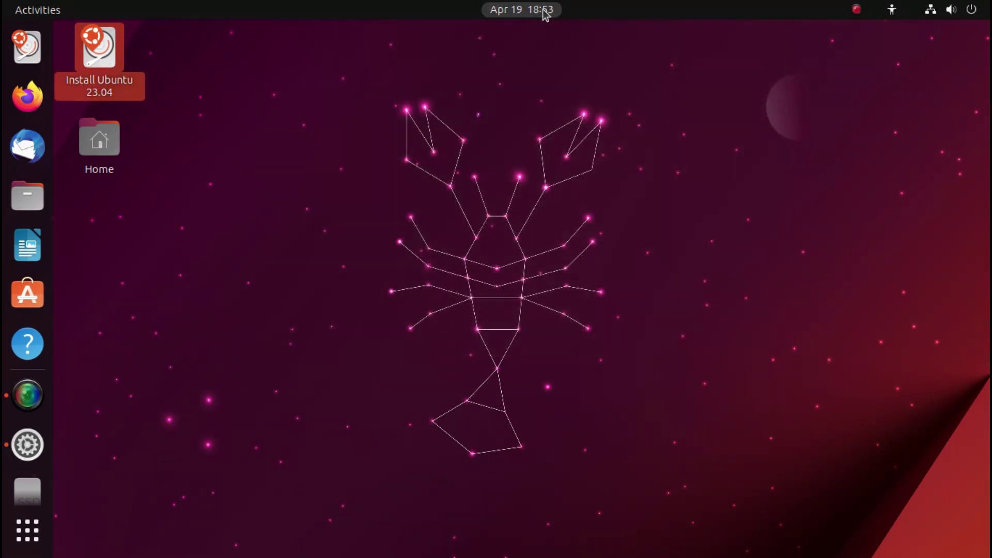
Try Dark Style in the quick settings and switch back to the light style
click(978, 10)
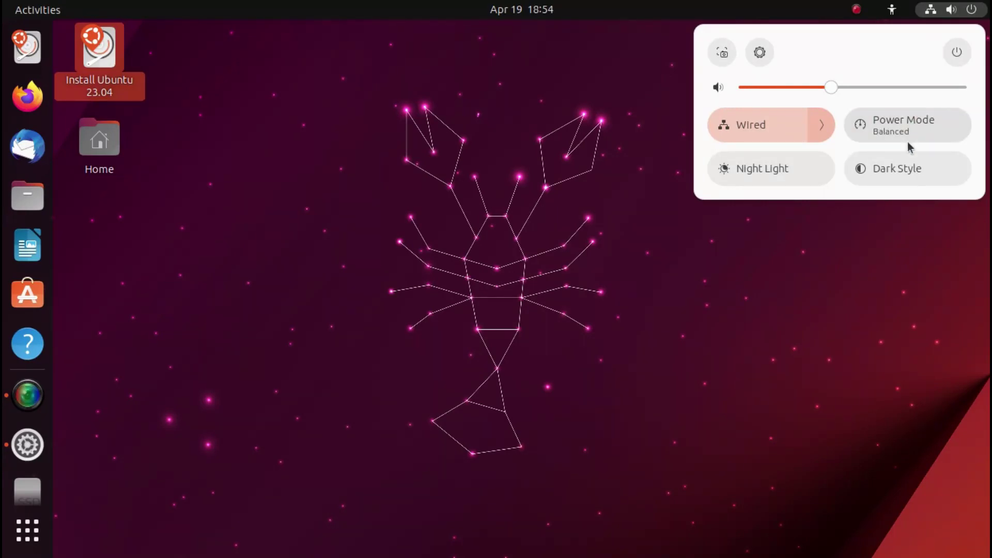
click(904, 172)
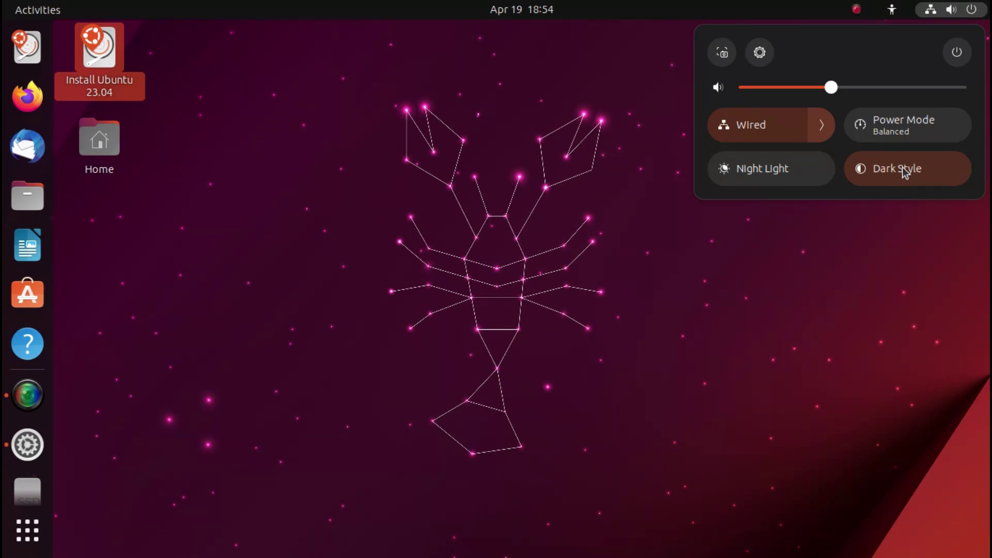
click(903, 166)
click(857, 9)
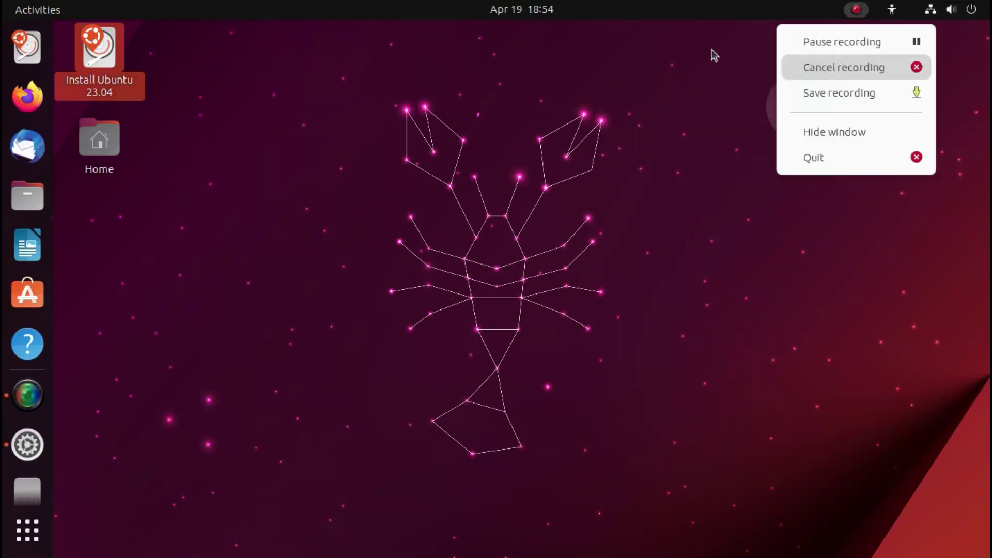
Open the system Settings and set the position of new desktop icons to Top Left
click(948, 12)
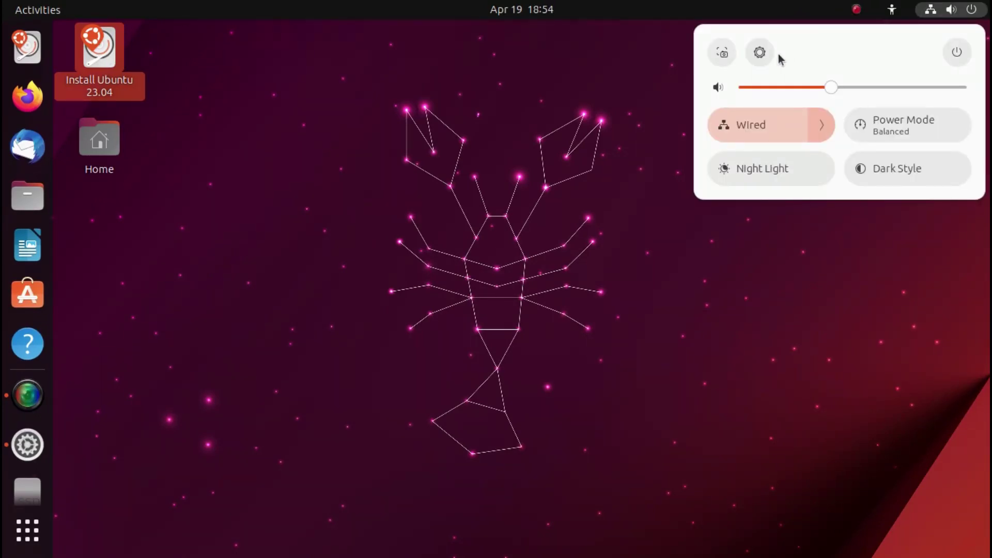
click(759, 53)
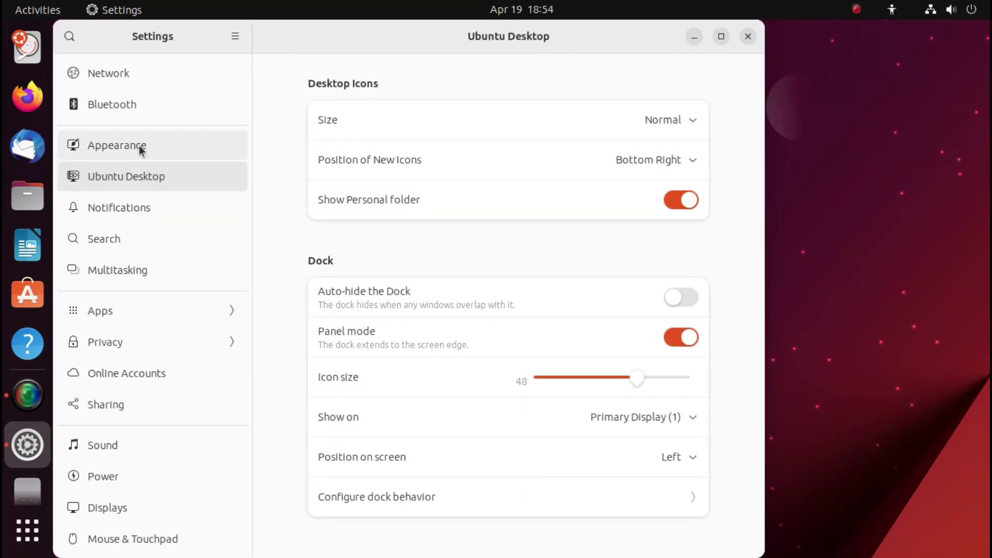
click(676, 161)
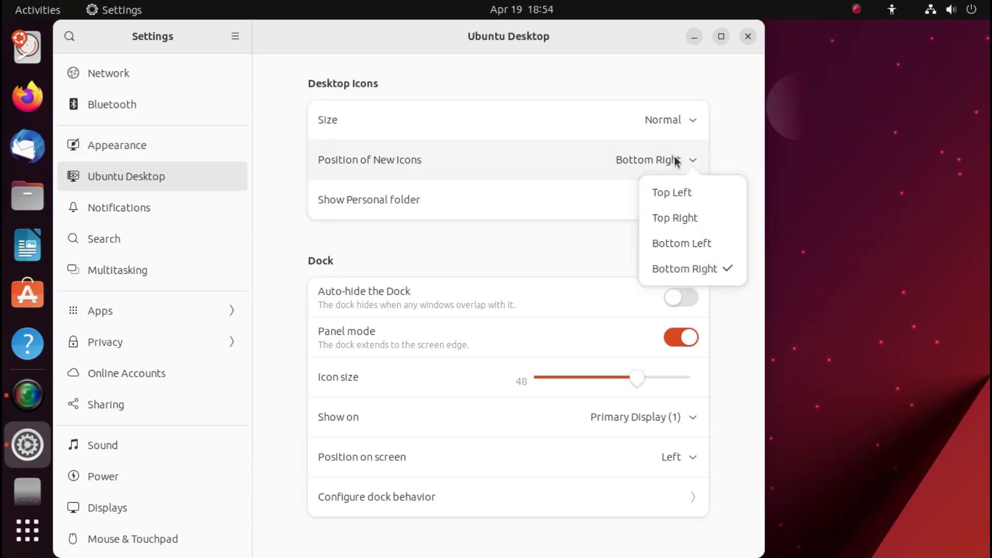
click(676, 196)
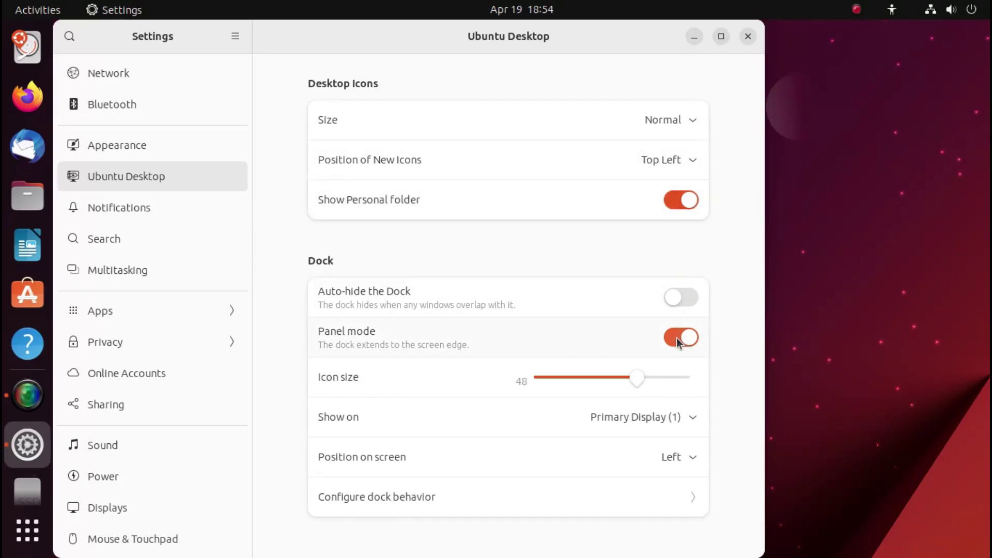
Try a dock icon size of 26 and restore it to 48
drag(637, 379, 559, 381)
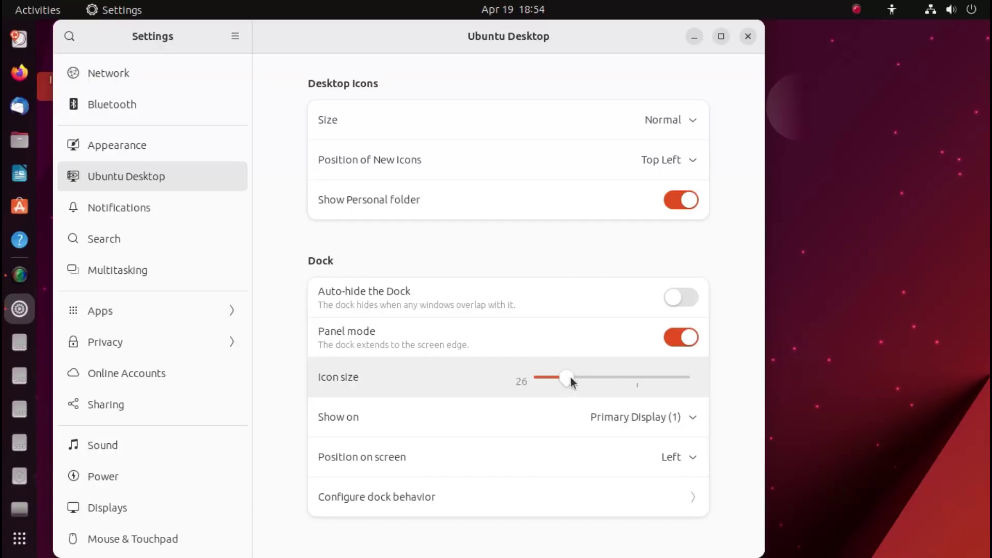
drag(572, 379, 640, 379)
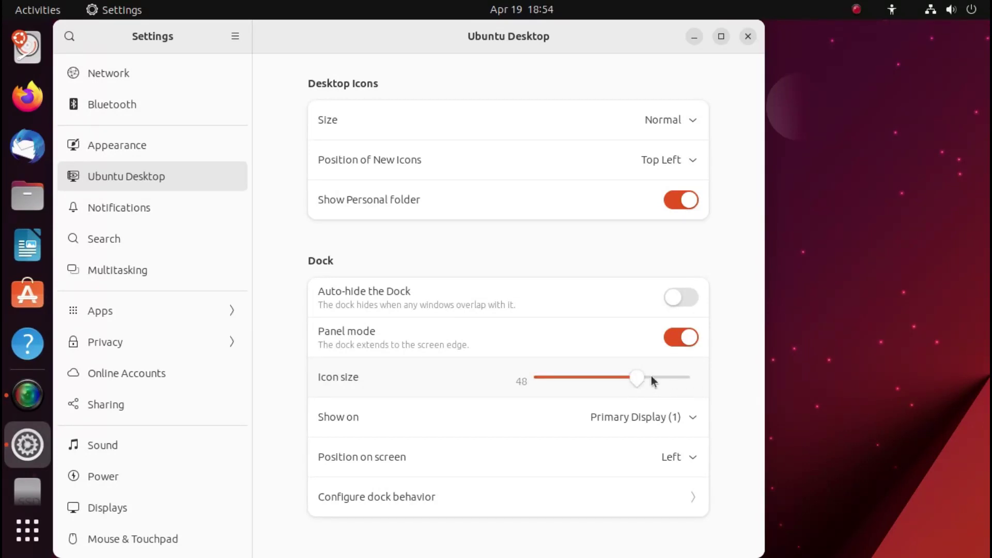
Review the dock behavior options and the Network and Bluetooth settings
click(693, 500)
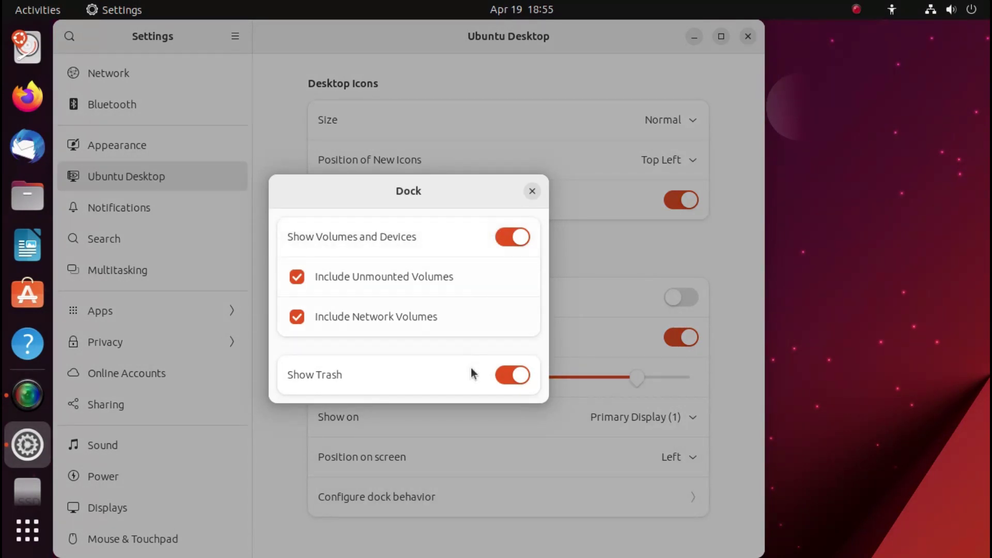
click(537, 191)
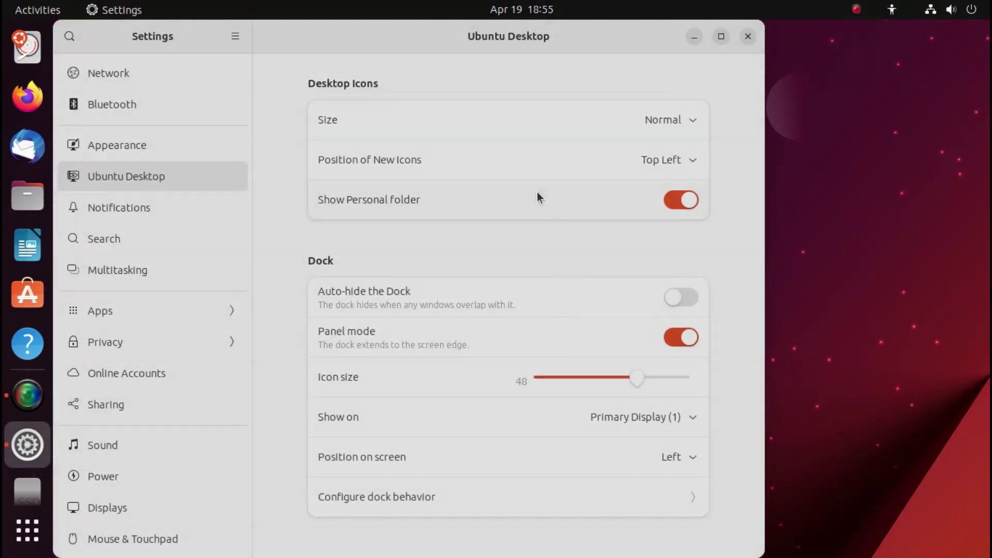
click(119, 76)
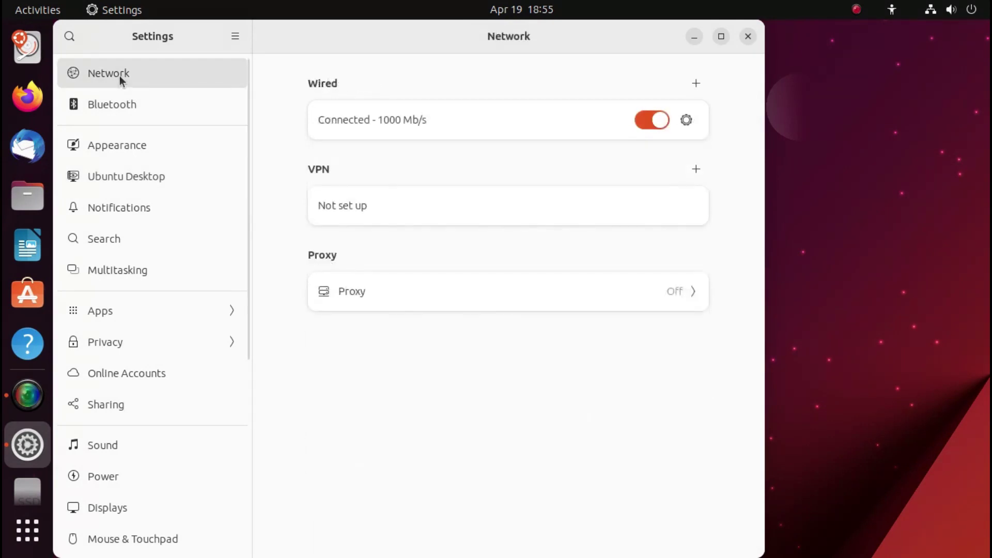
click(121, 103)
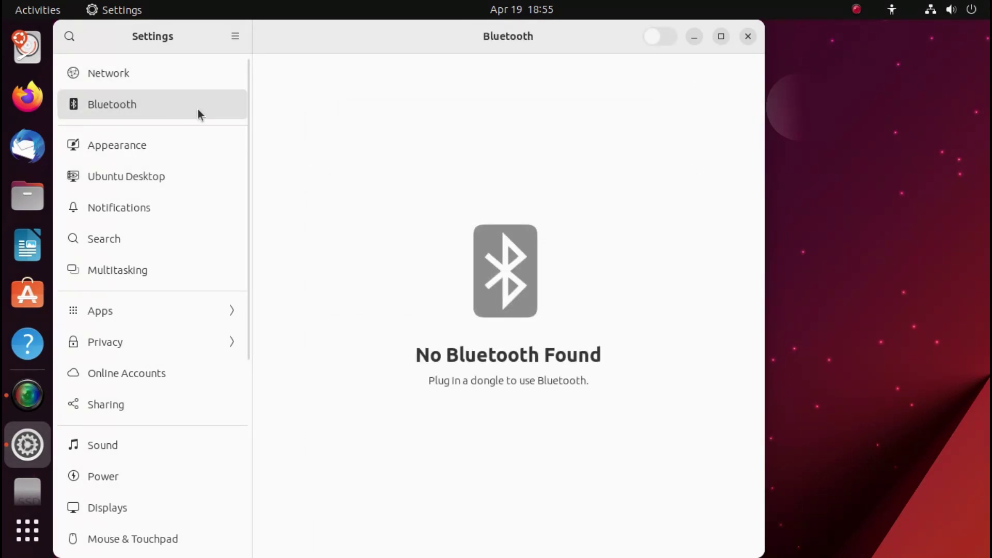
Set the desktop background to the glowing light bulb picture and minimize Settings to view it
click(140, 149)
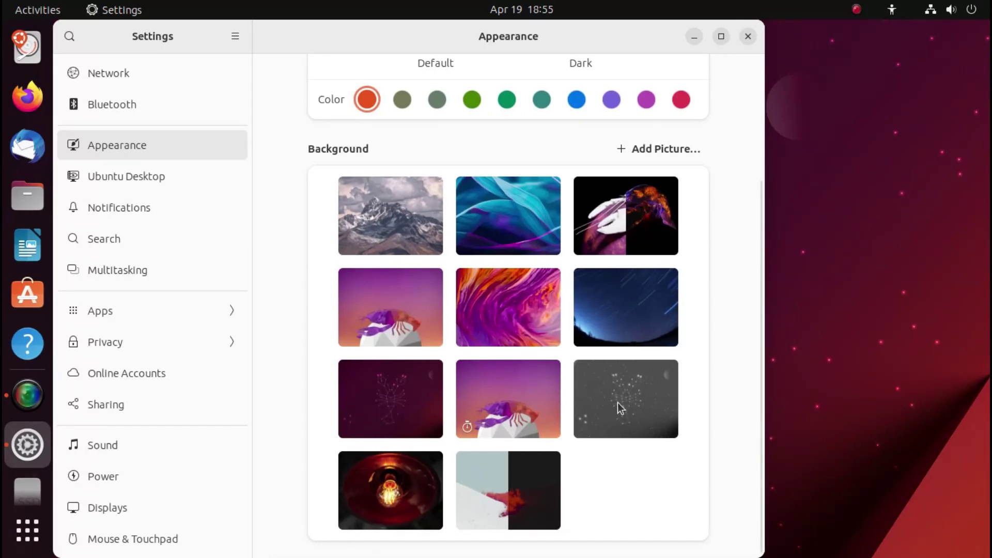
click(392, 481)
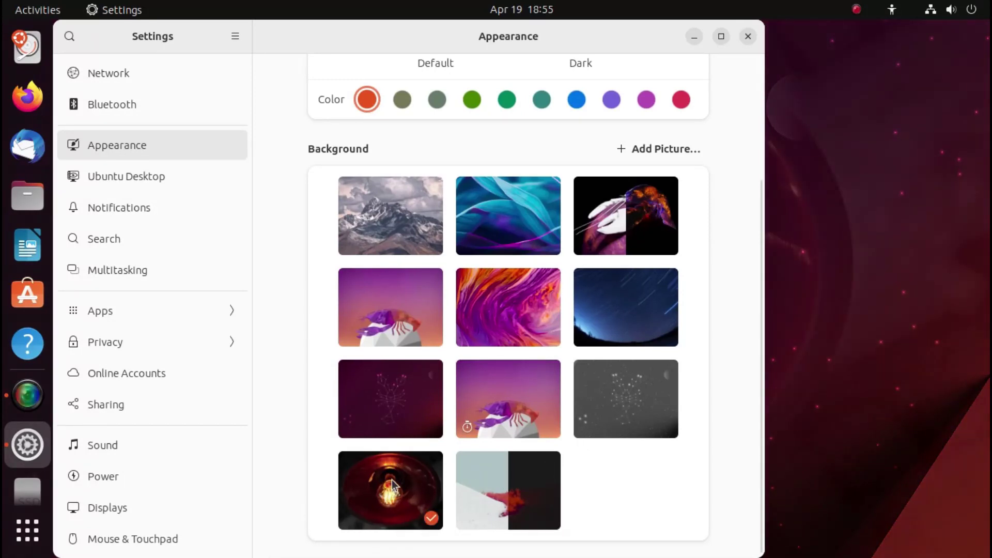
click(695, 38)
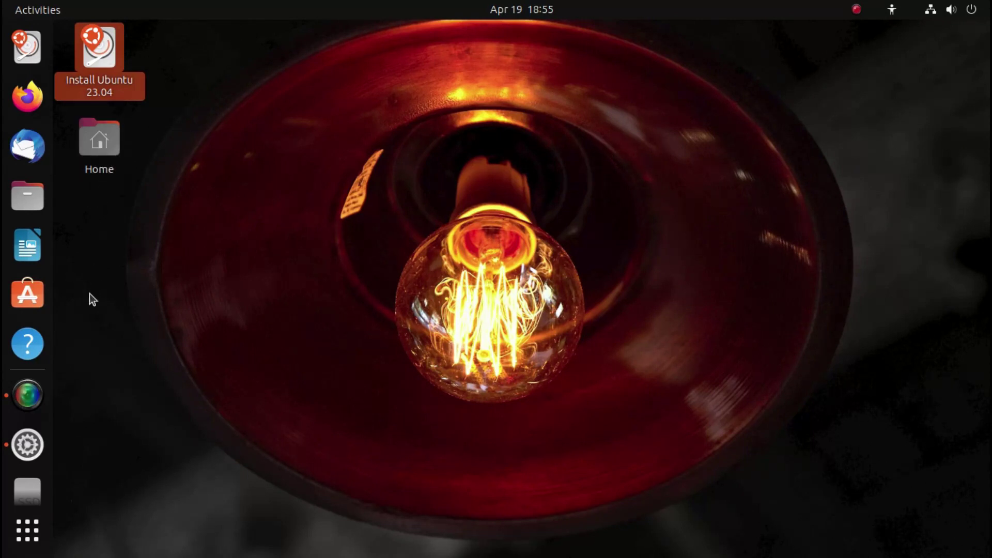
Change the desktop background to the blue star-trails night sky and minimize Settings to view it
click(43, 440)
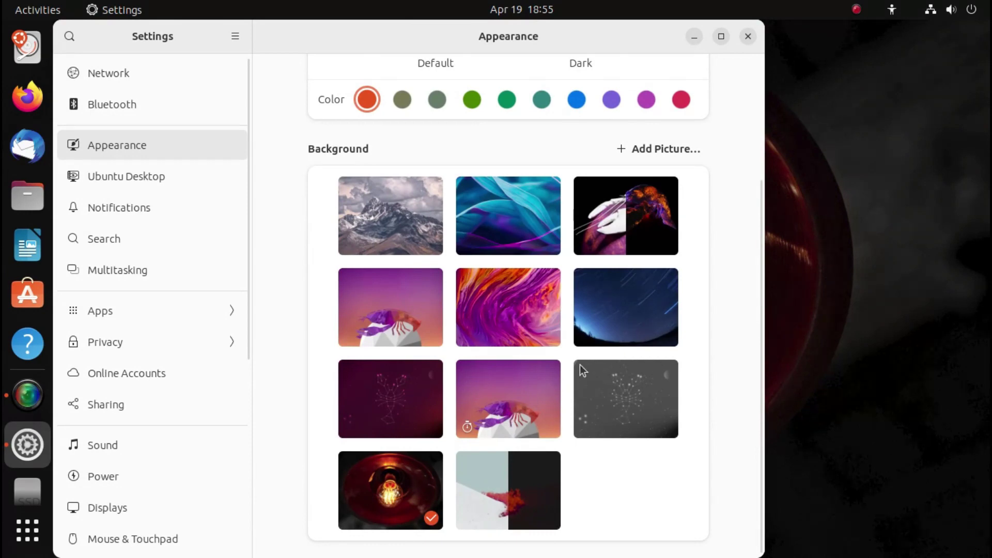
click(643, 287)
click(693, 37)
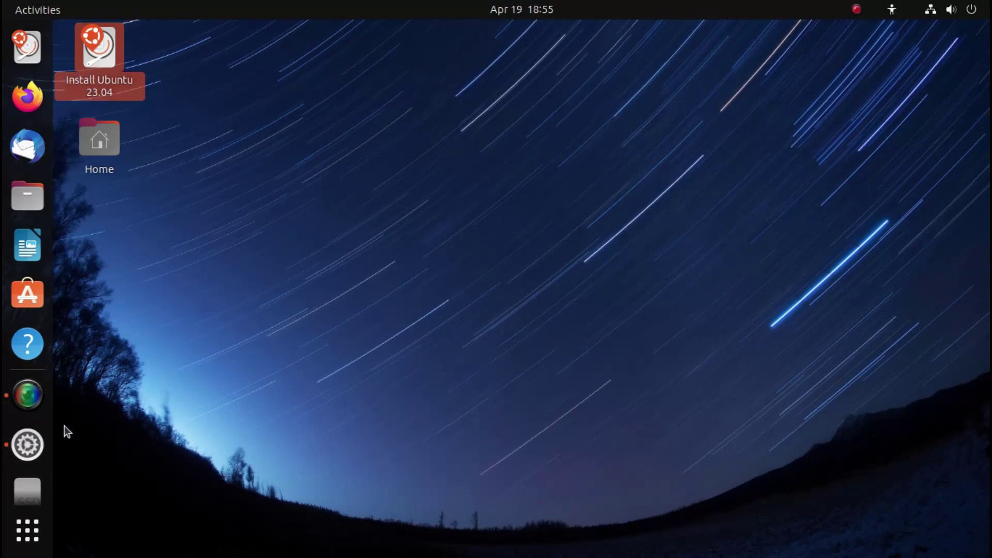
Set the desktop background to the purple lobster constellation picture and minimize Settings to view it
click(35, 447)
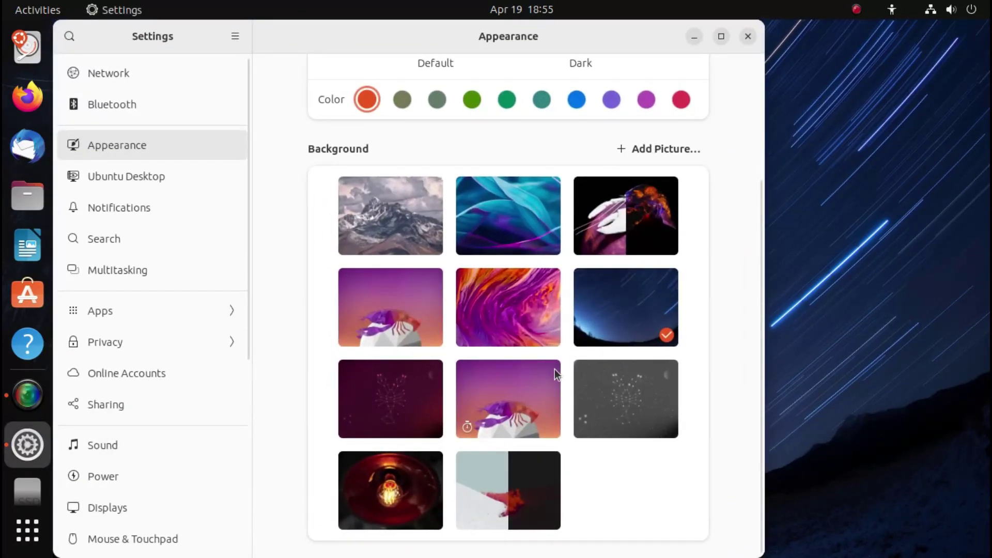
click(373, 403)
click(697, 41)
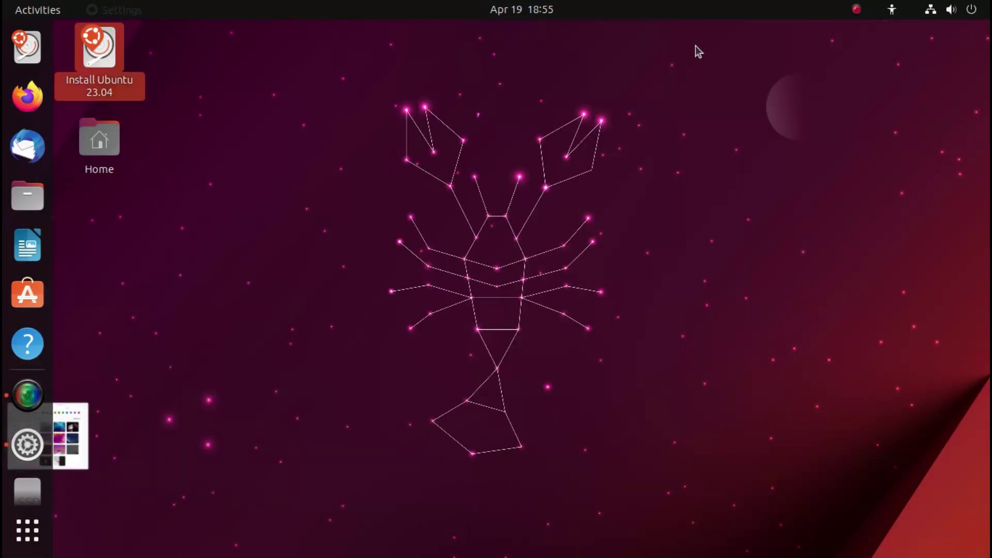
Reopen Settings and examine the Ubuntu Desktop, Search and Multitasking options, including workspaces and multi-monitor behavior
click(45, 445)
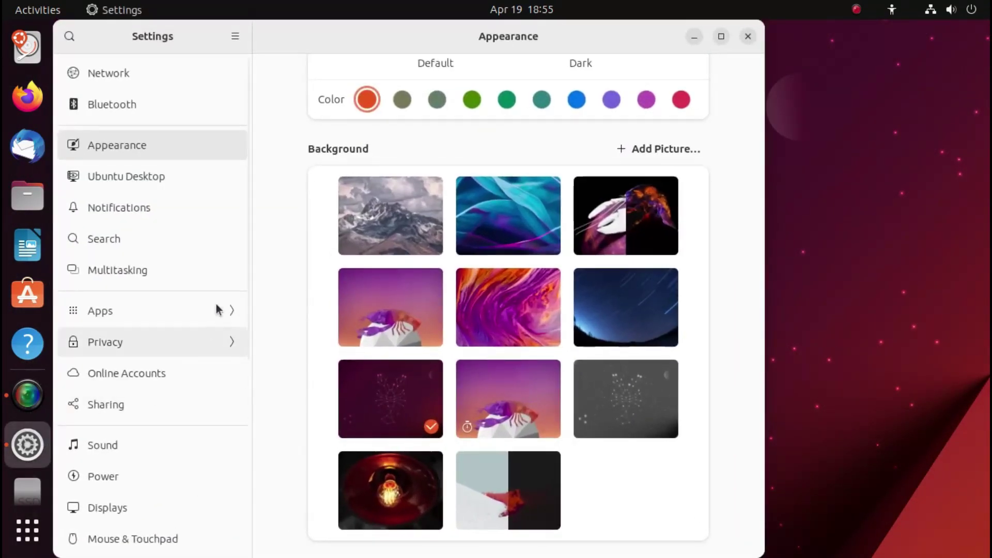
click(151, 177)
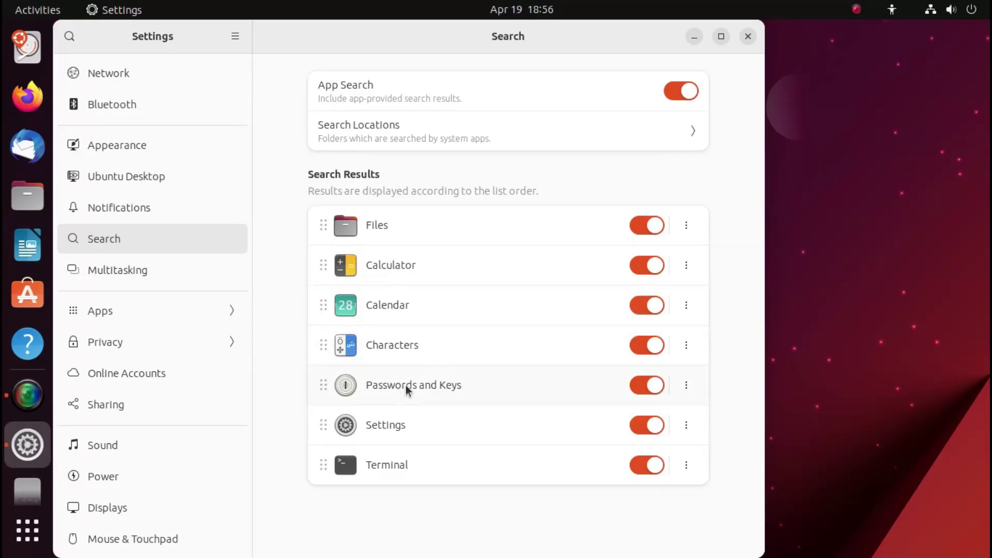
click(168, 268)
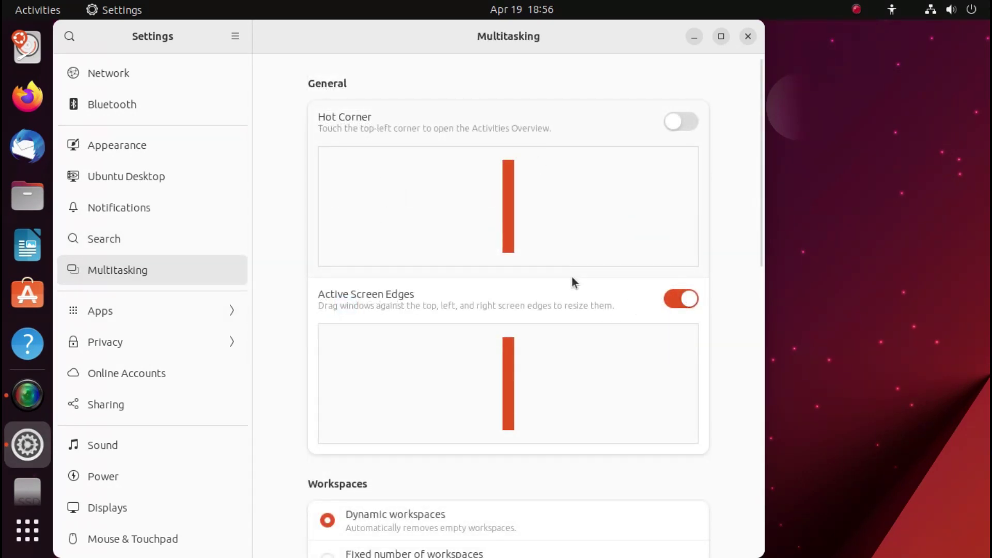
scroll(568, 285, down, 5)
scroll(568, 292, down, 5)
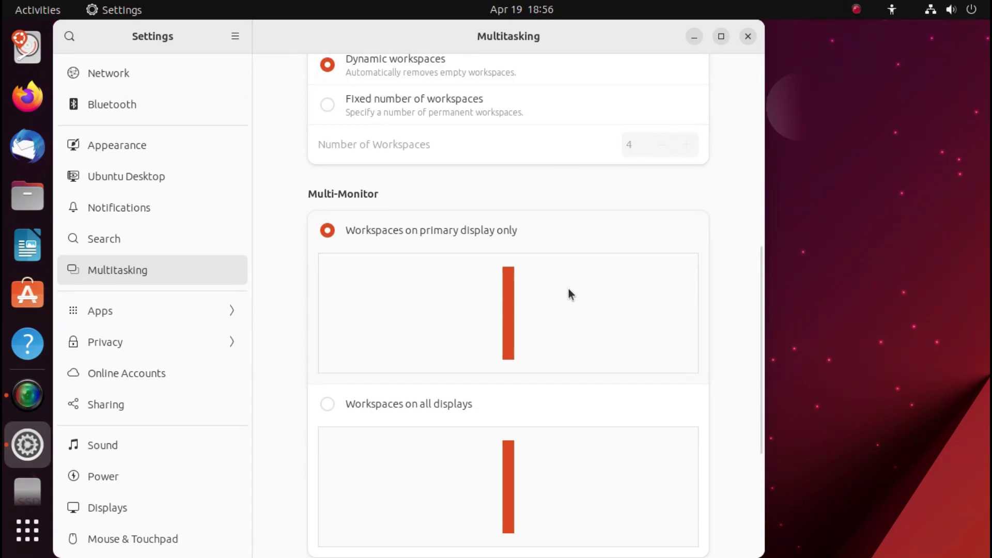
Look through the Apps list and the Privacy section of Settings, returning to the main category list
click(162, 310)
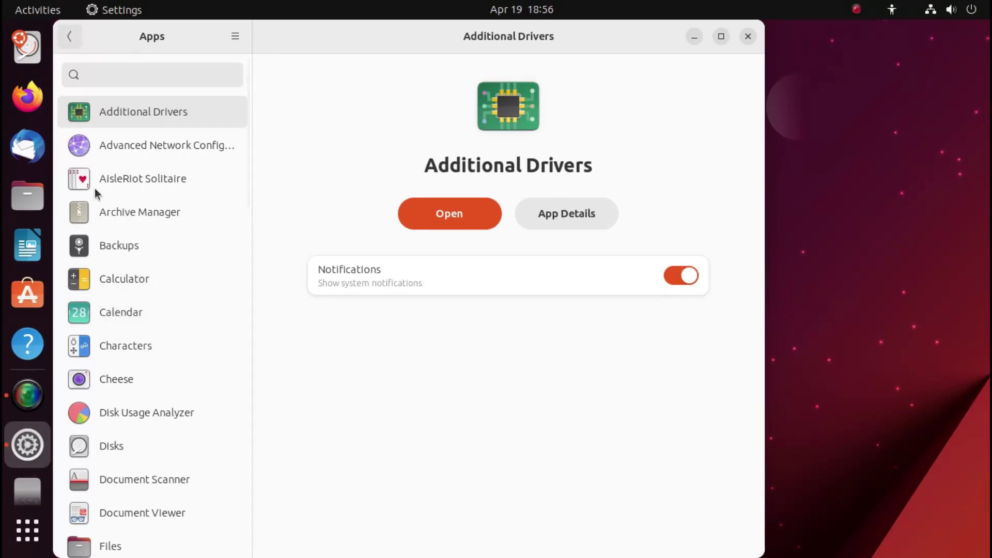
click(70, 36)
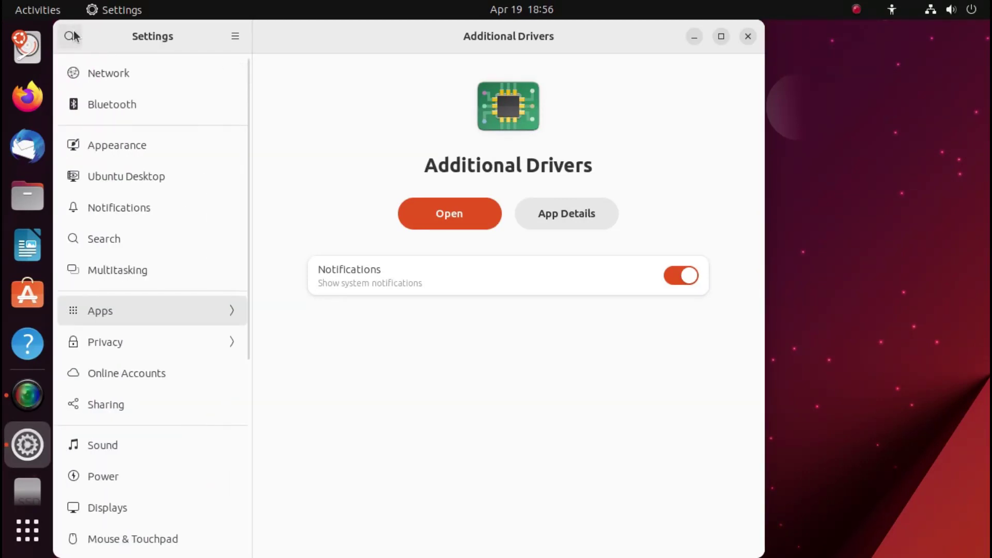
click(183, 341)
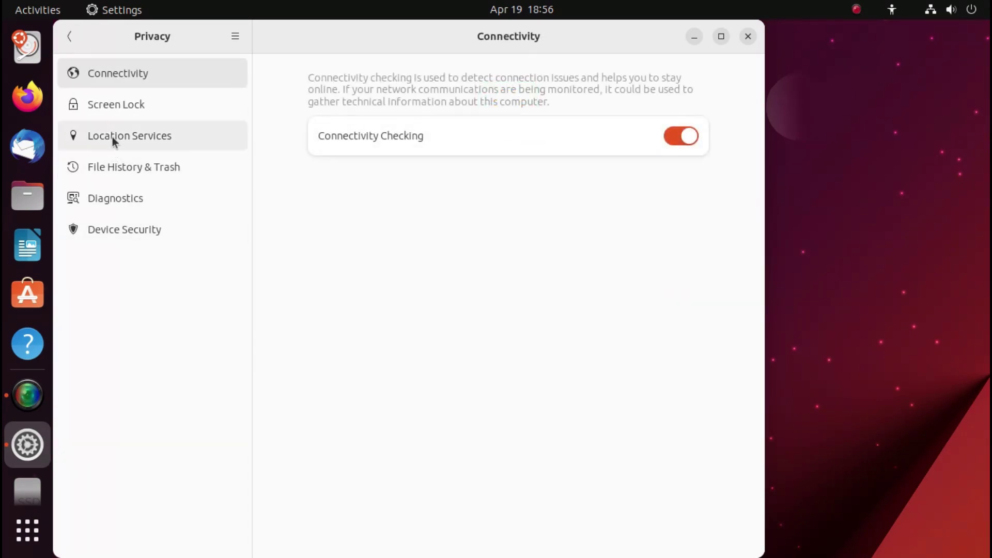
click(70, 36)
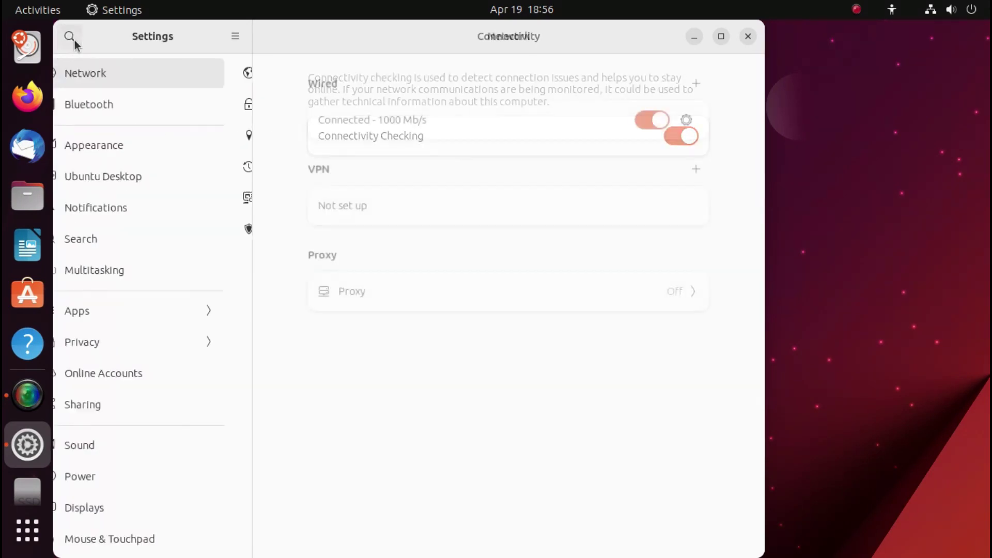
Look over the Online Accounts providers, and test the right and left speakers of the HDMI output in the Sound settings
click(144, 379)
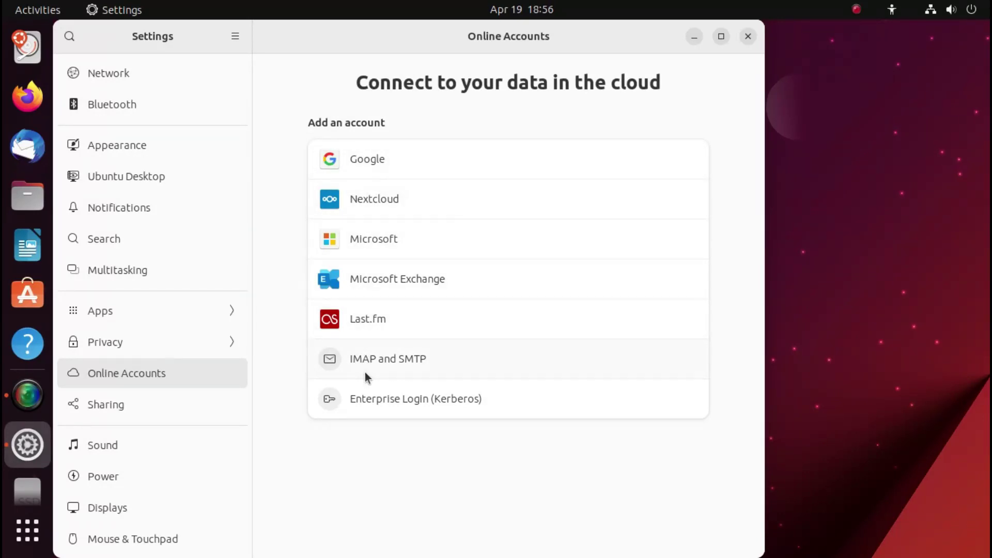
click(157, 448)
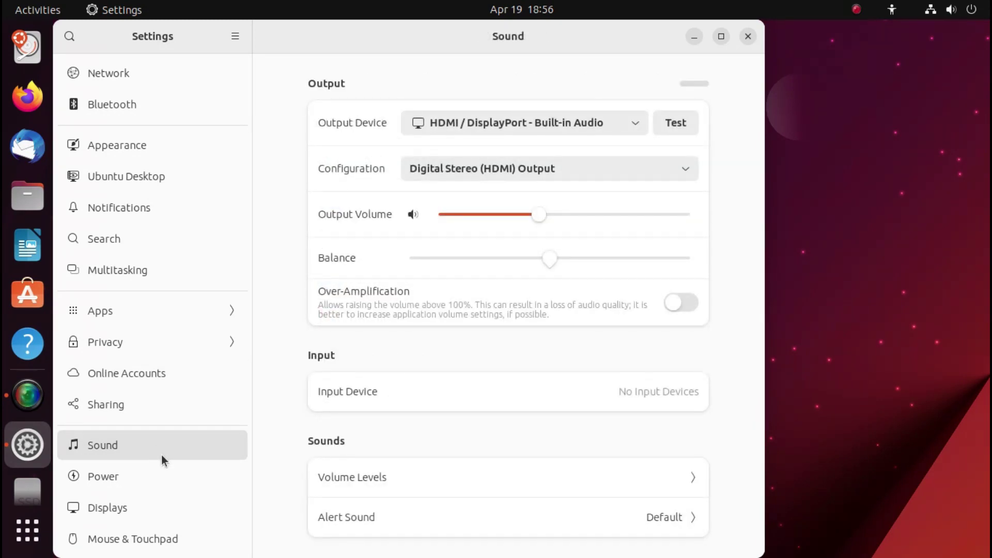
click(680, 123)
click(485, 230)
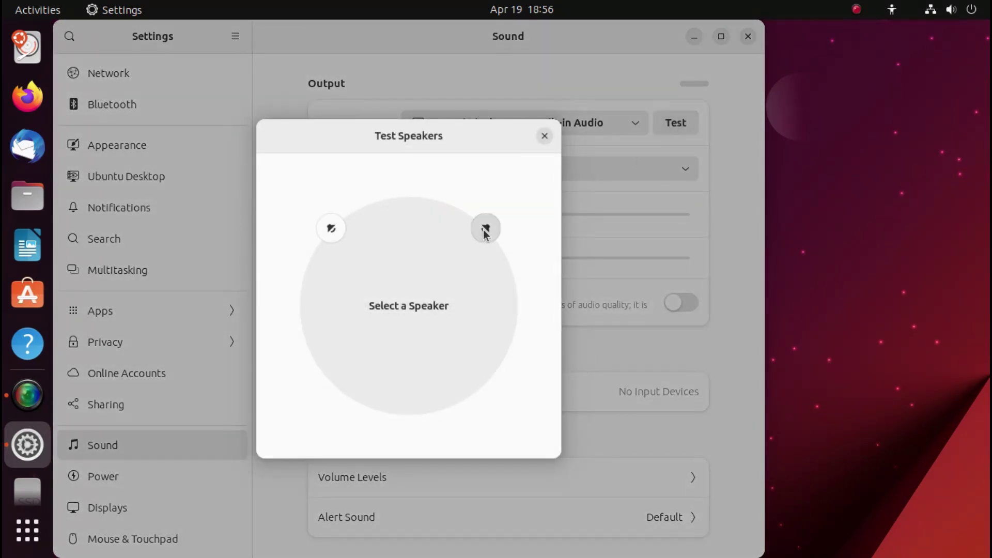
click(332, 230)
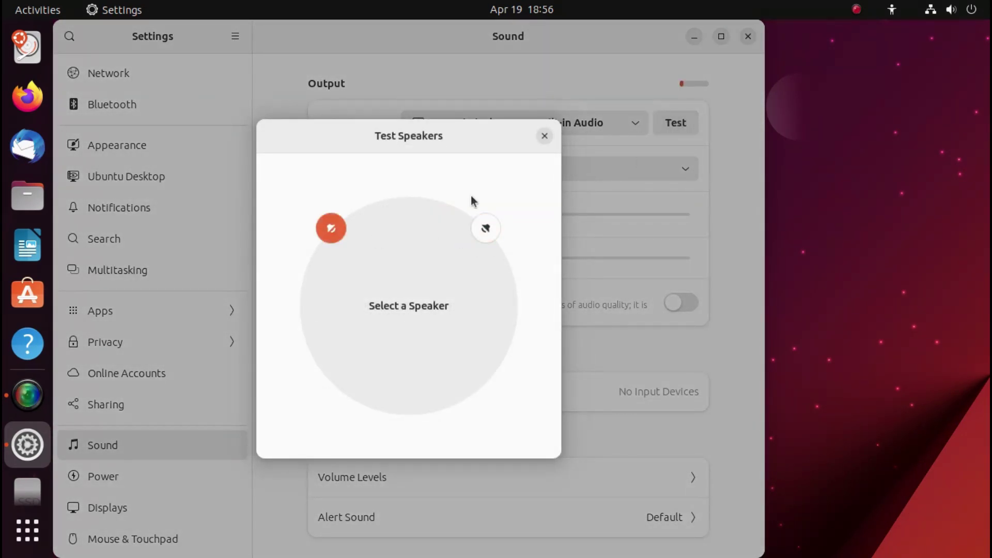
click(544, 137)
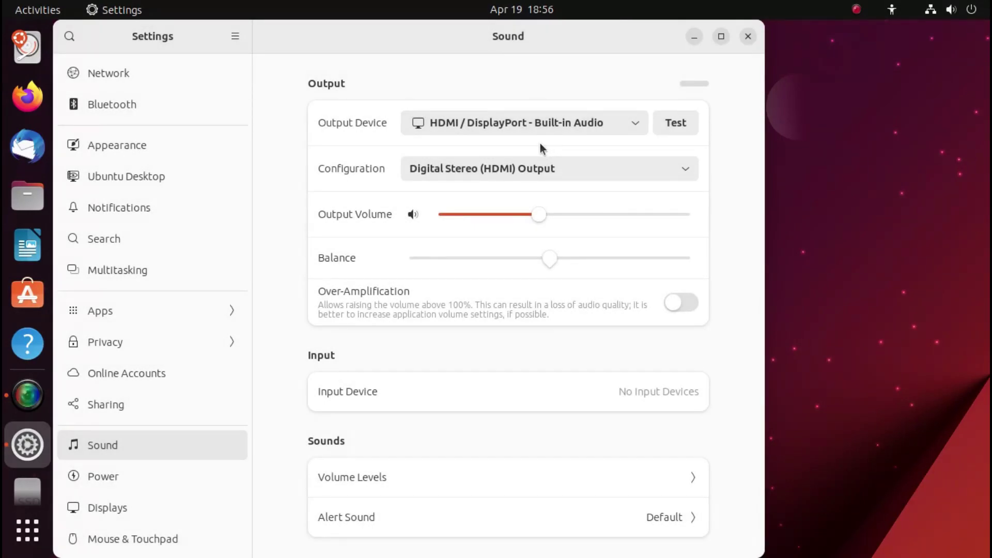
Examine the Power settings and the available Screen Blank delays
click(145, 475)
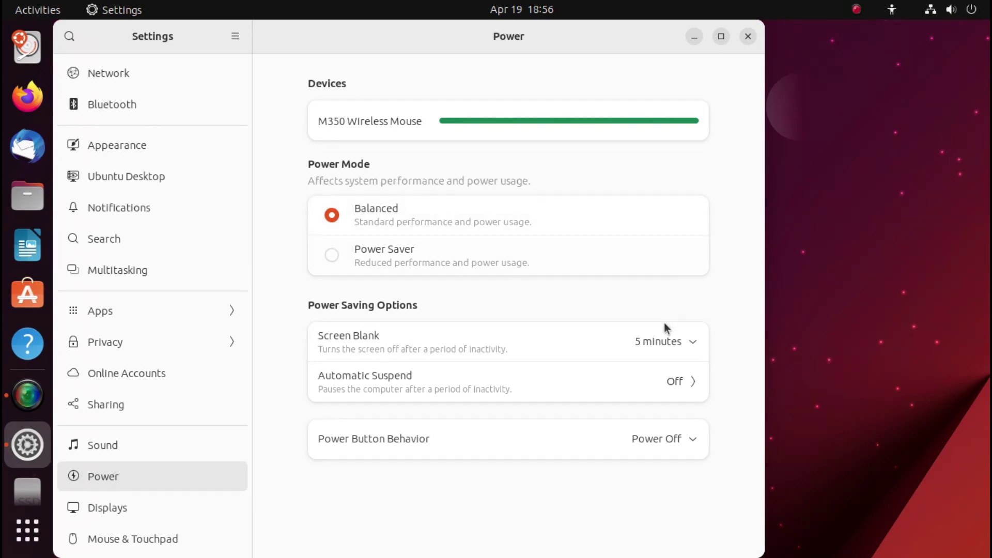
click(674, 342)
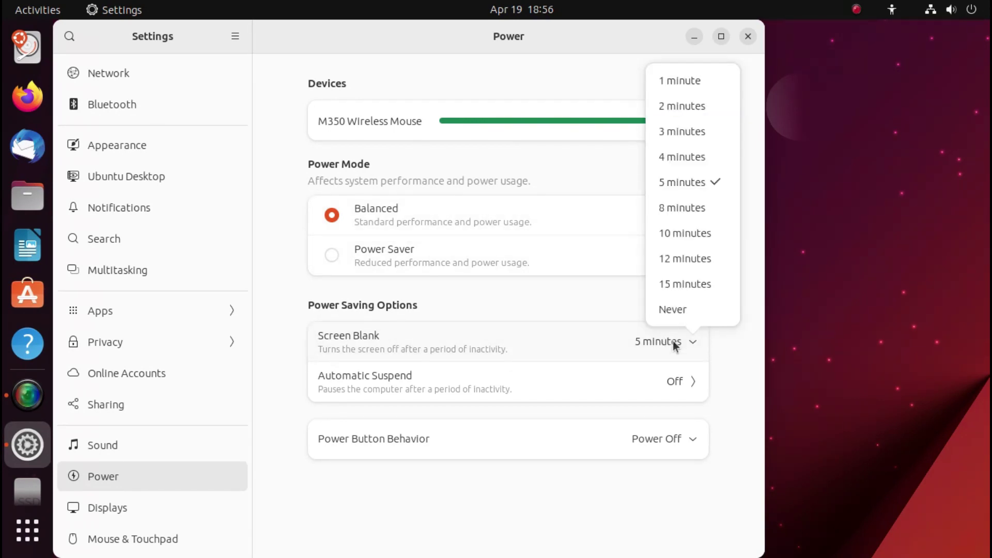